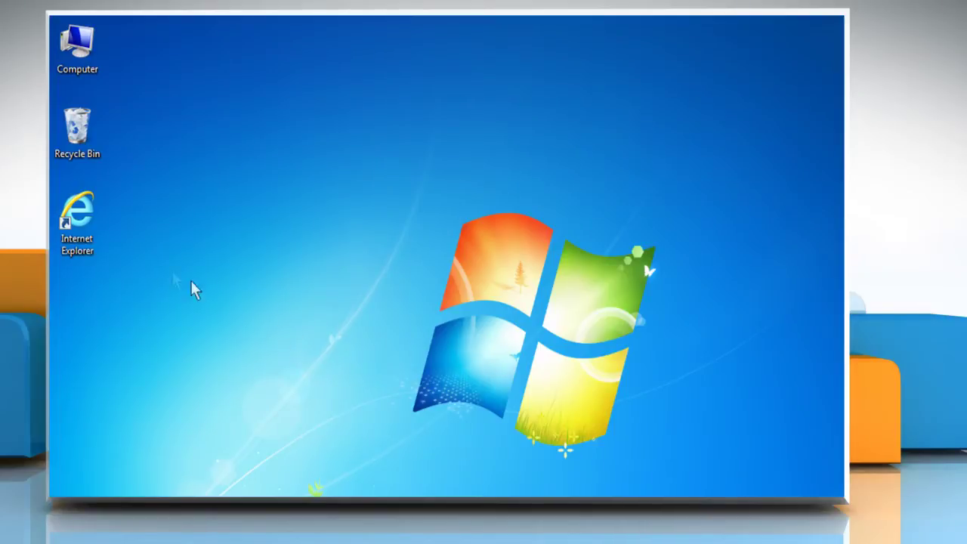
Step: Right-click the Internet Explorer desktop icon to bring up its launch options
right_click(80, 215)
left_click(136, 218)
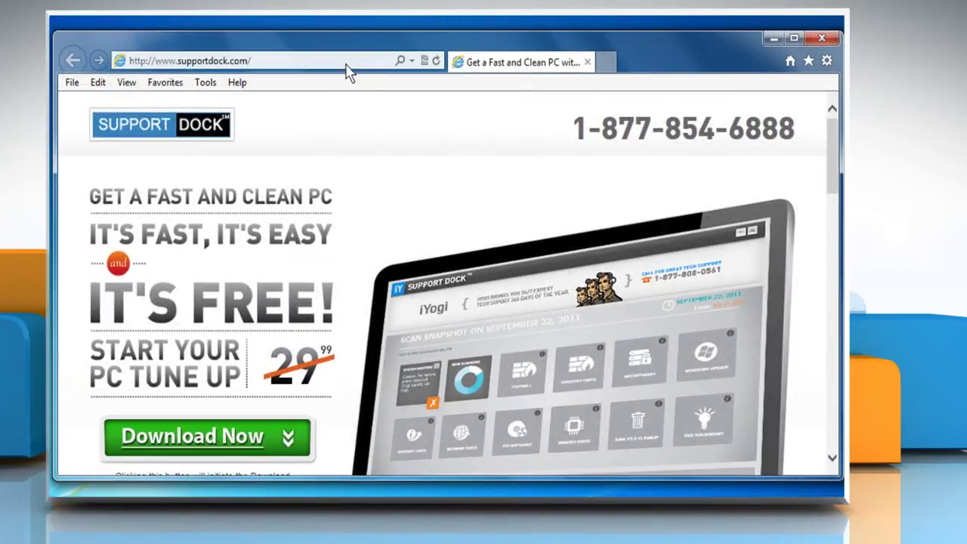
left_click(345, 62)
type("www.gmail.com/")
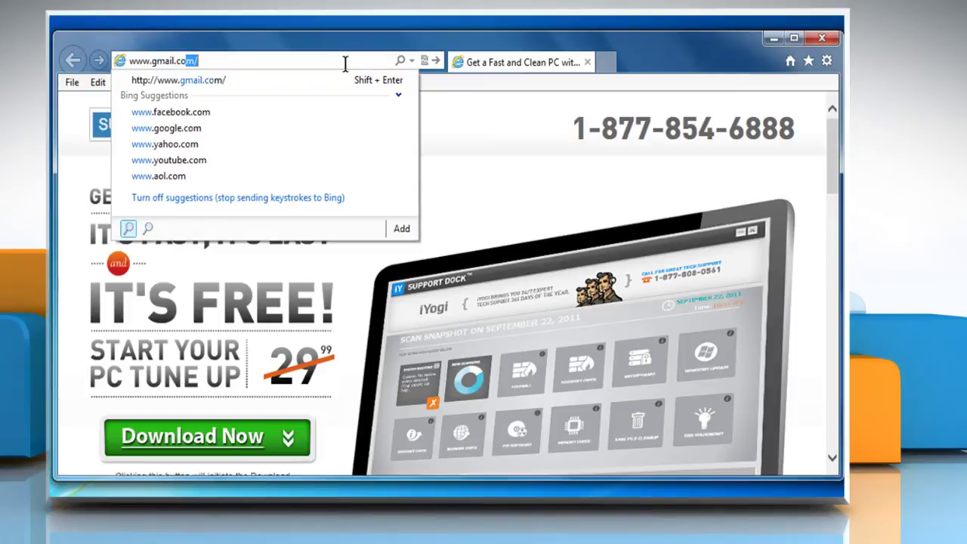
key("Return")
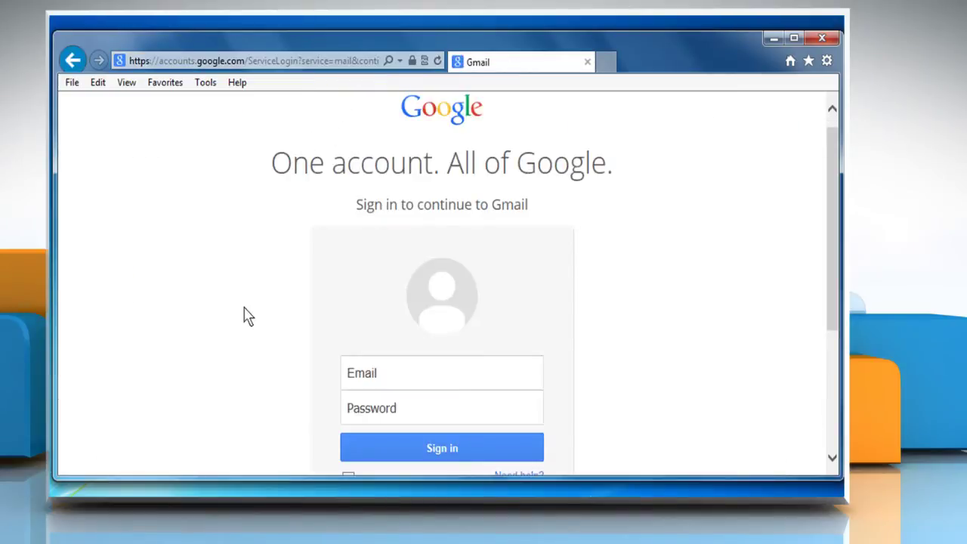
Step: Sign in to Gmail with the account's username and password
left_click(527, 391)
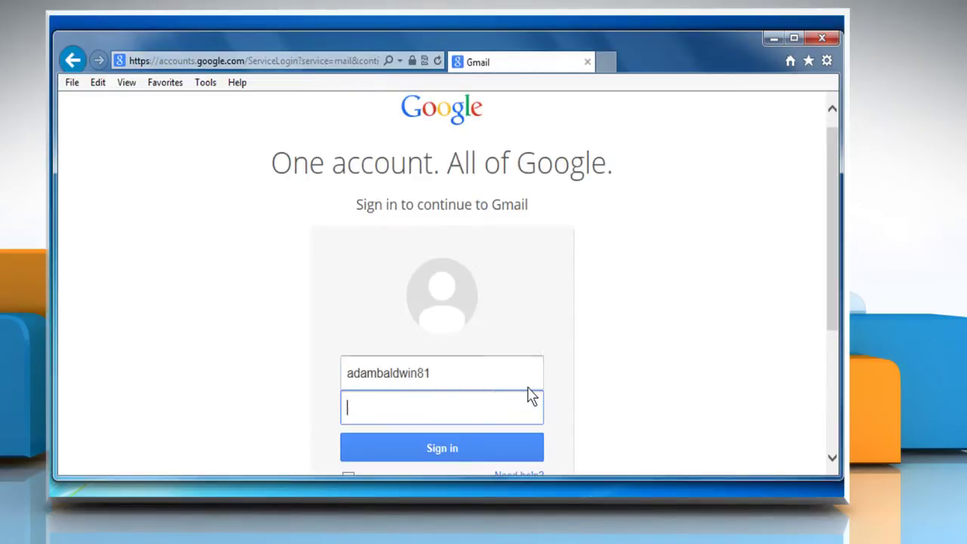
type("•••••••••••")
left_click(444, 449)
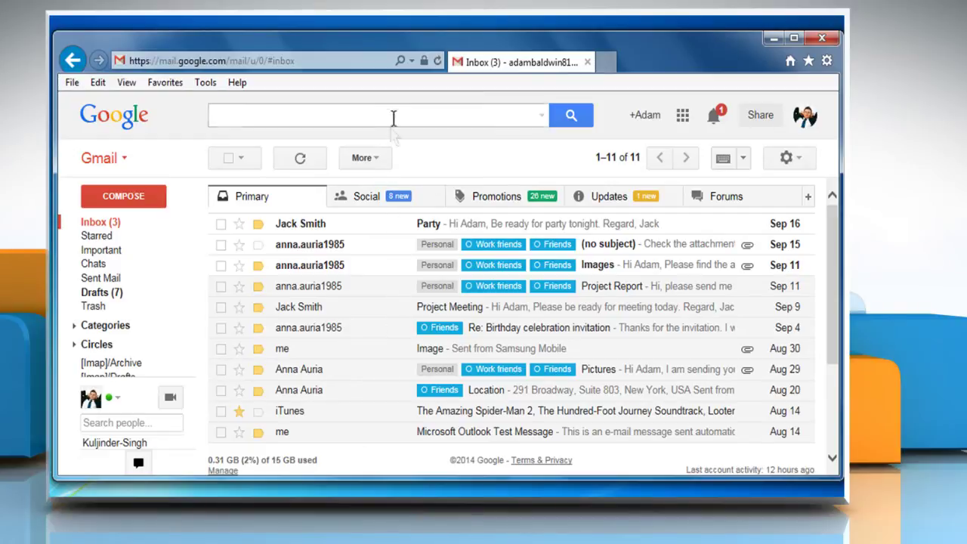
Step: Search in:spam and mark the Flipboard message as not spam
left_click(395, 113)
type("in:s")
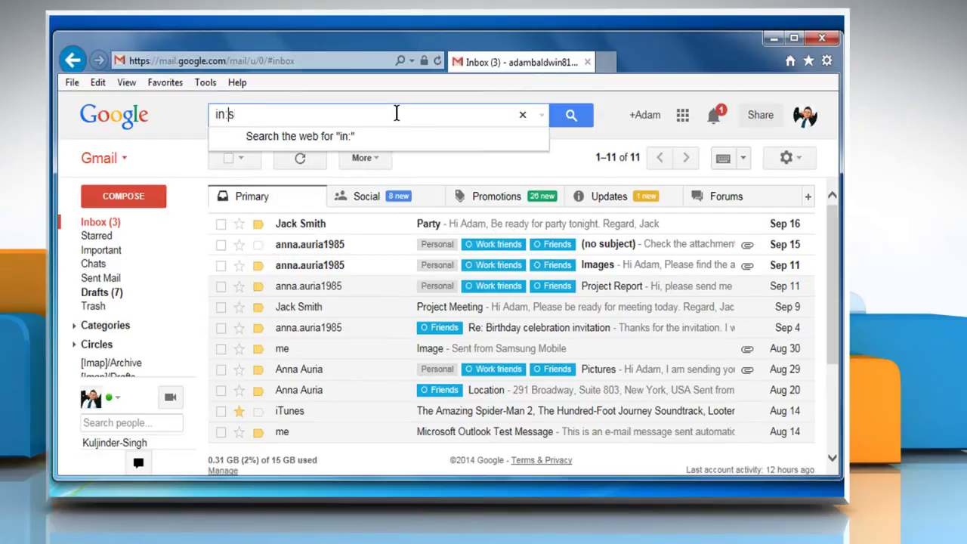
type("pam")
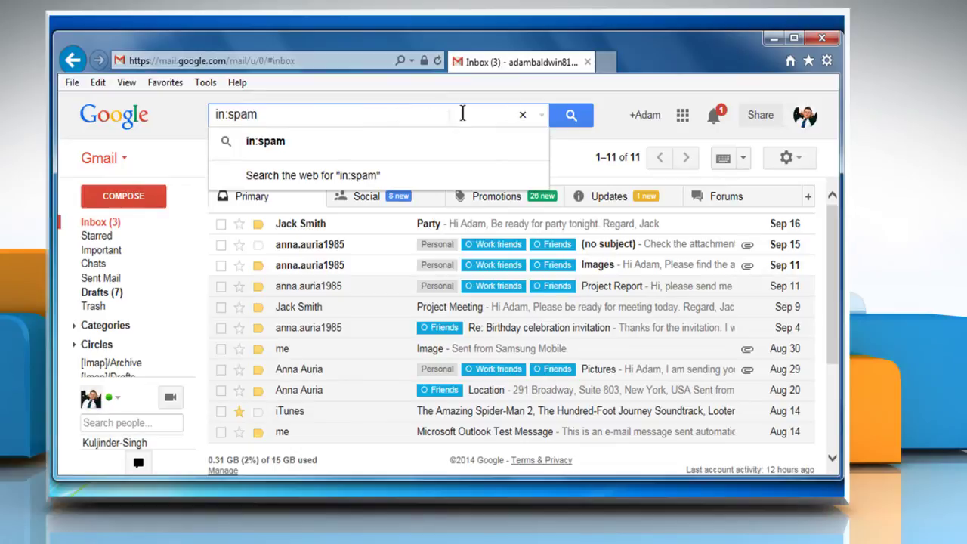
left_click(571, 117)
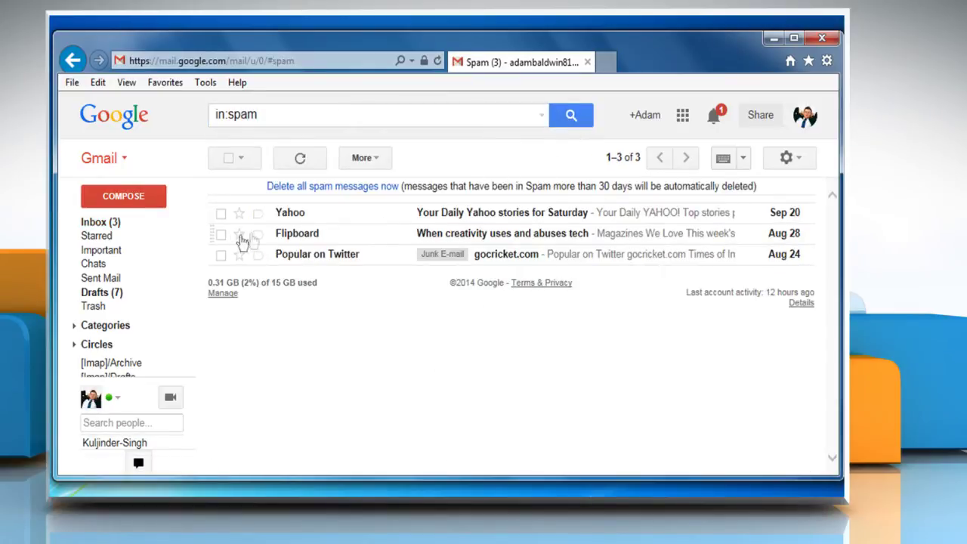
left_click(221, 235)
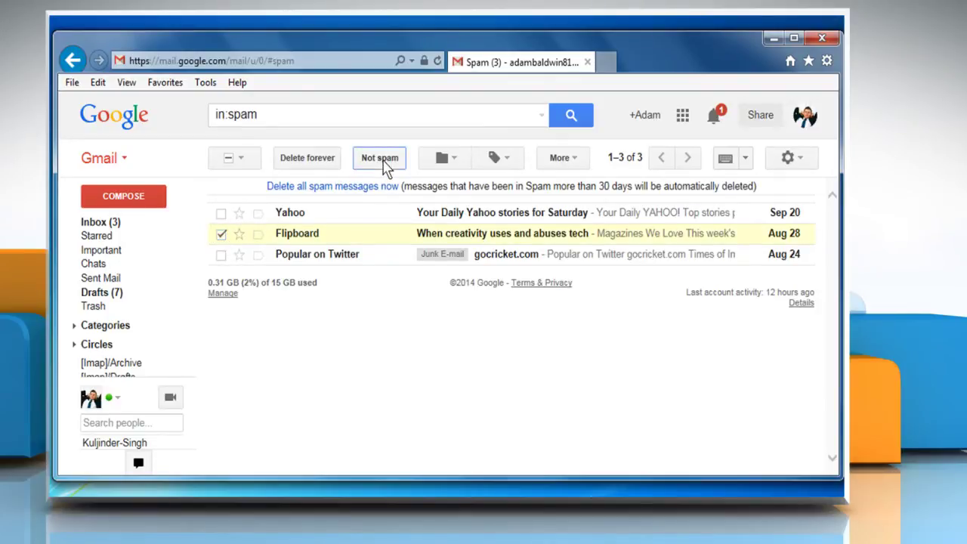
left_click(385, 163)
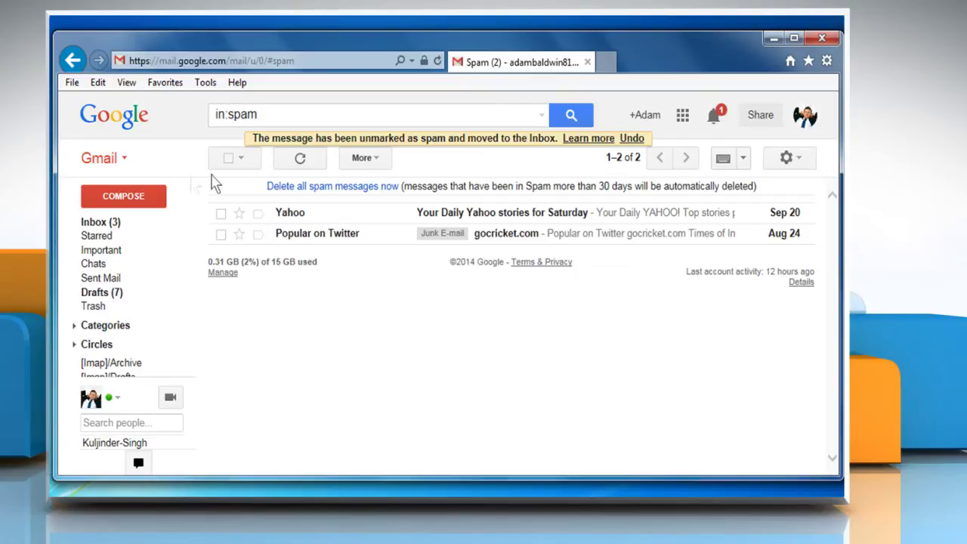
Step: Add the sender's Gmail address to My Contacts, then go back to the mail view
left_click(123, 160)
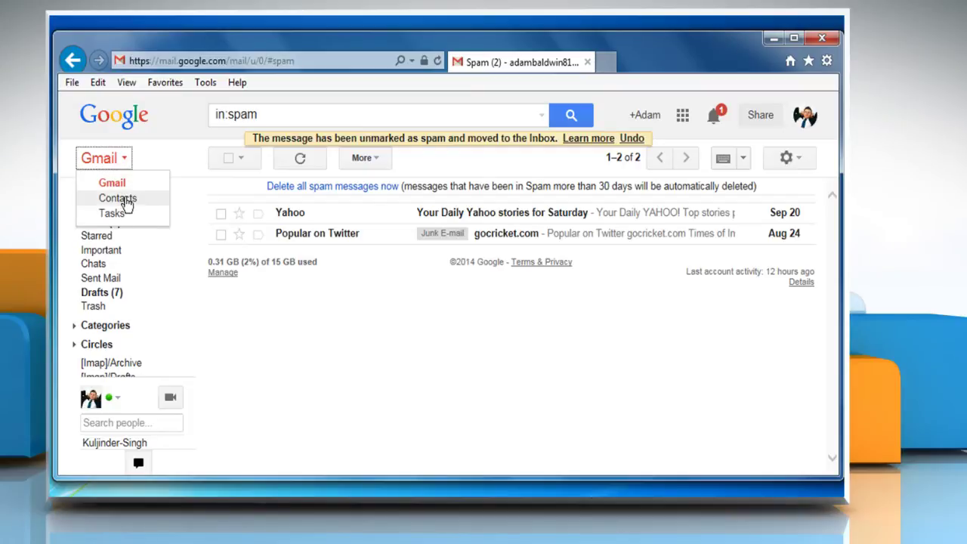
left_click(126, 200)
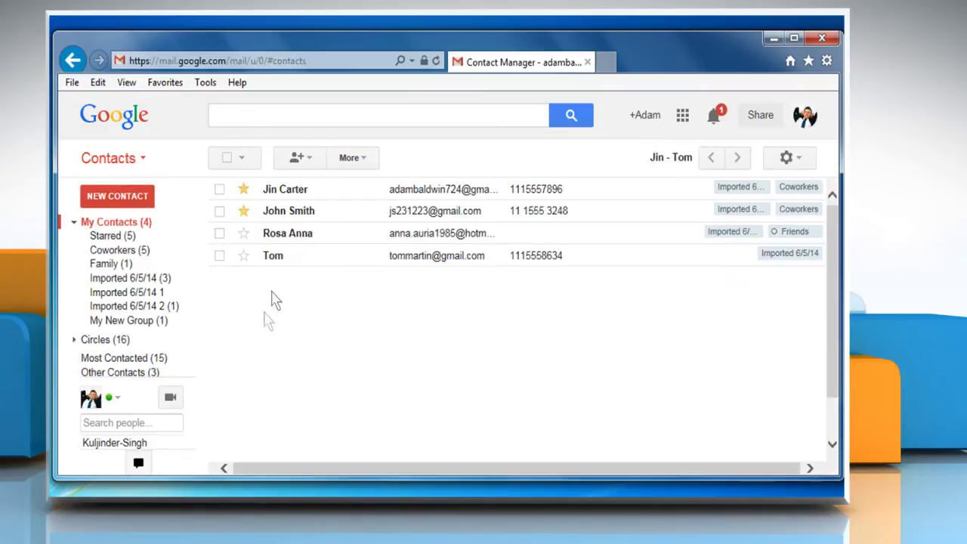
left_click(307, 159)
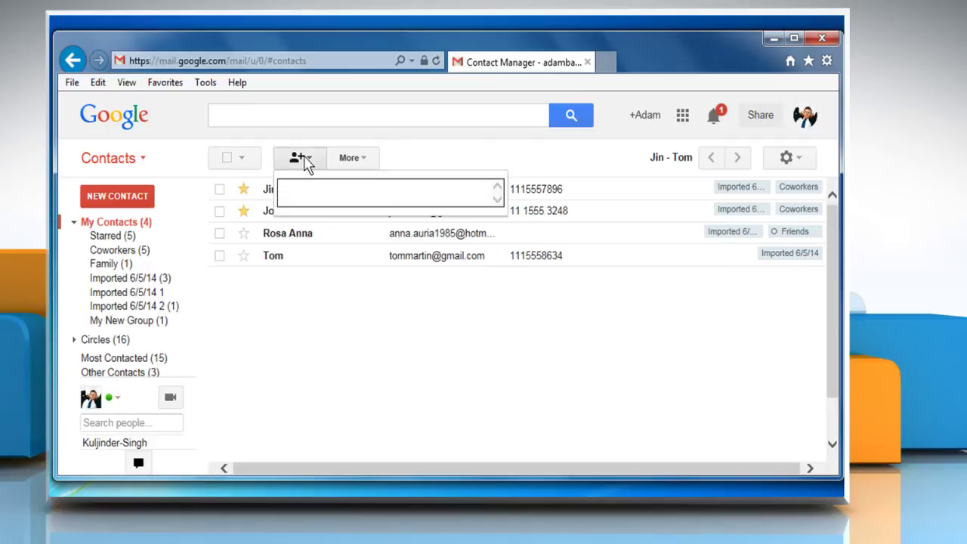
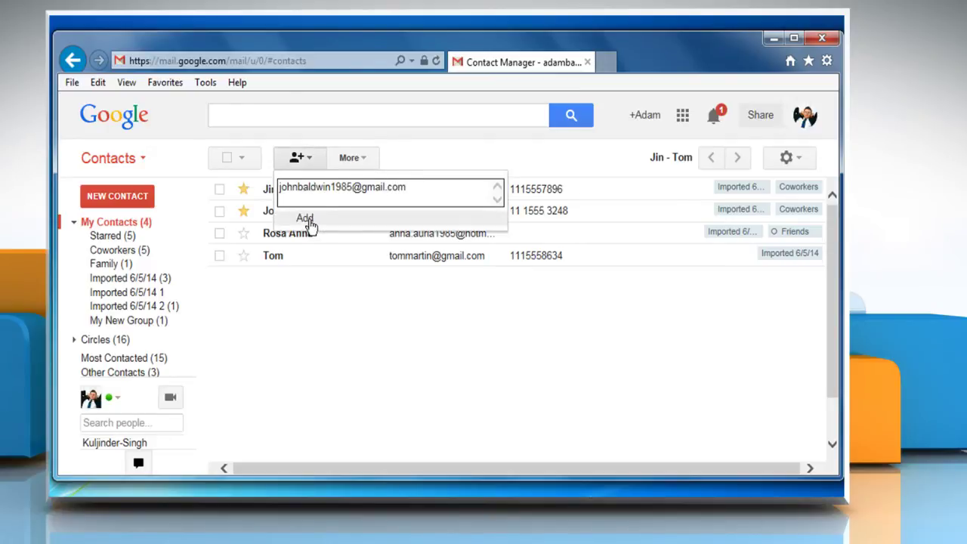
left_click(309, 224)
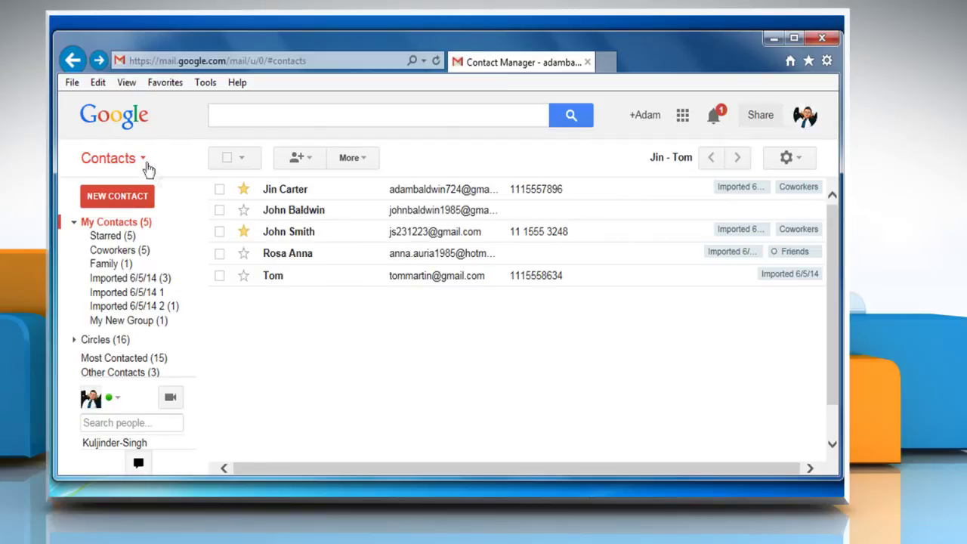
left_click(142, 162)
left_click(110, 184)
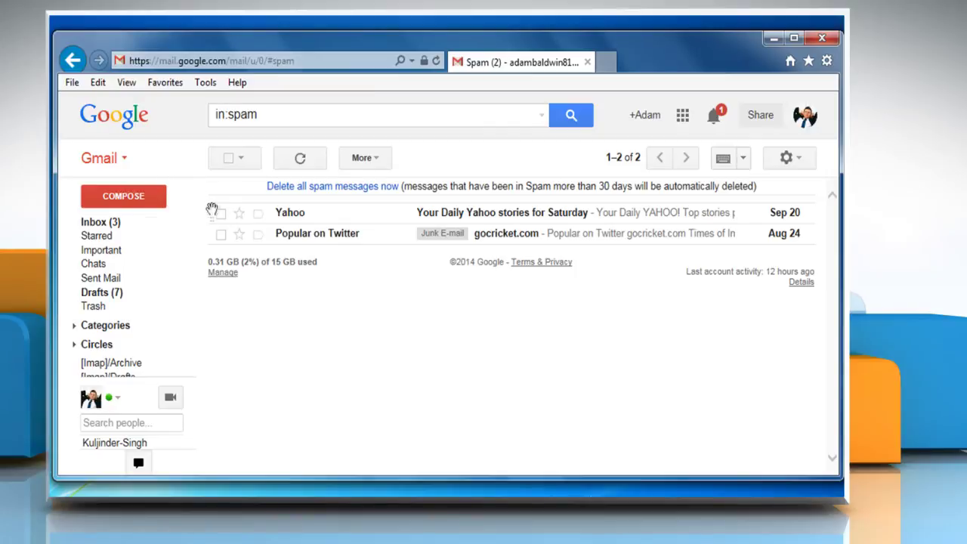
Step: Create a filter from the Yahoo daily stories message with Never send it to Spam
left_click(221, 214)
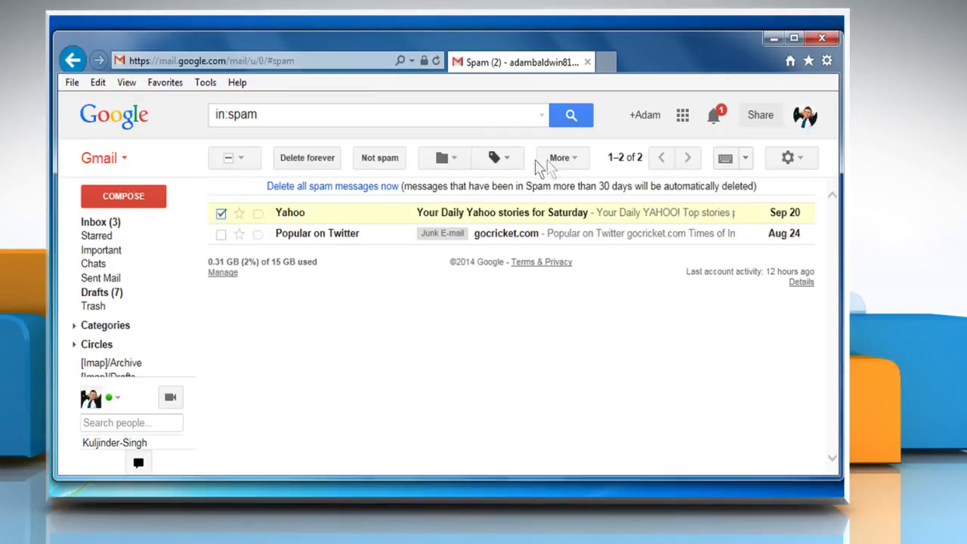
left_click(573, 161)
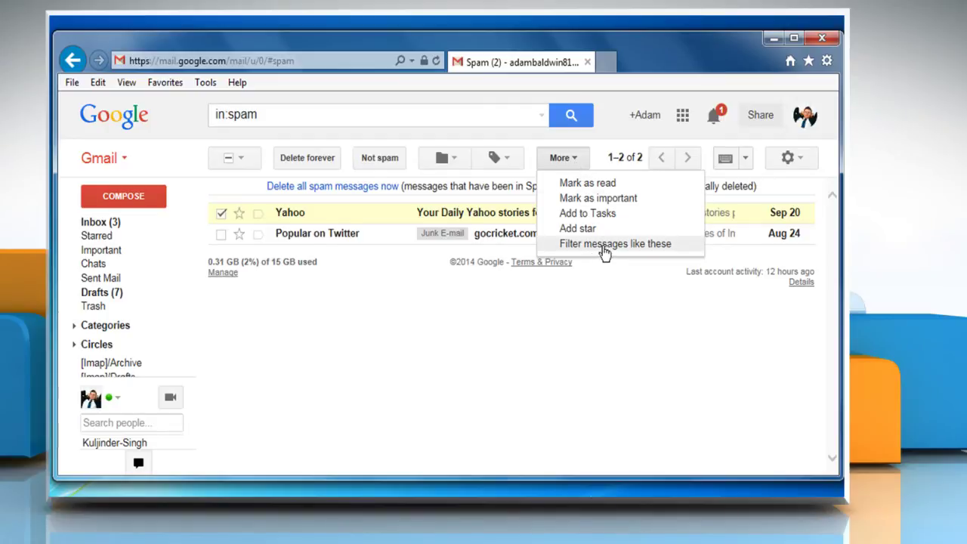
left_click(607, 249)
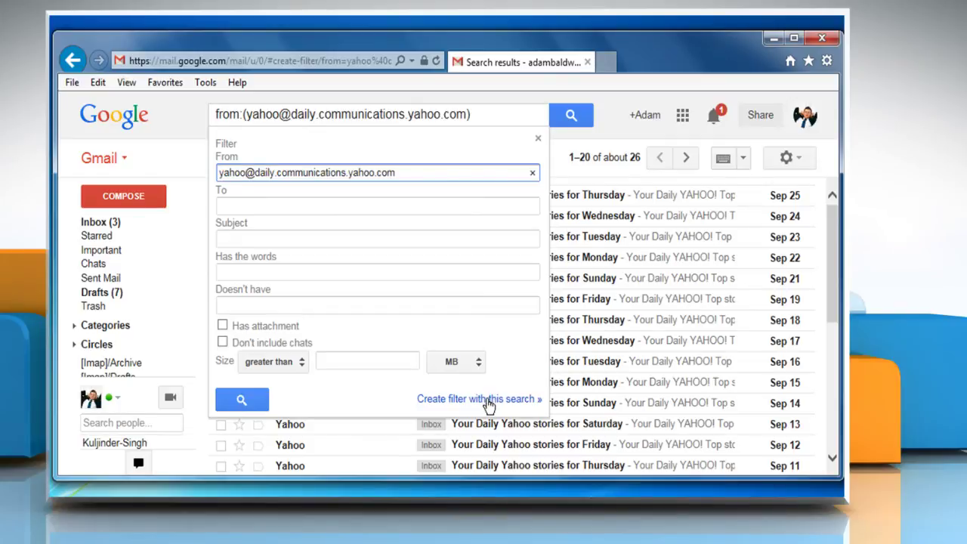
left_click(487, 400)
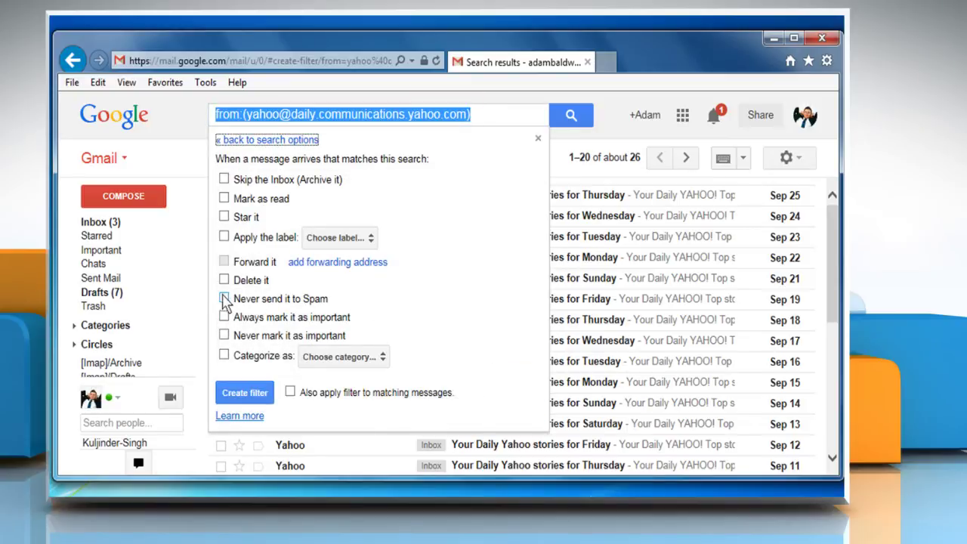
left_click(225, 299)
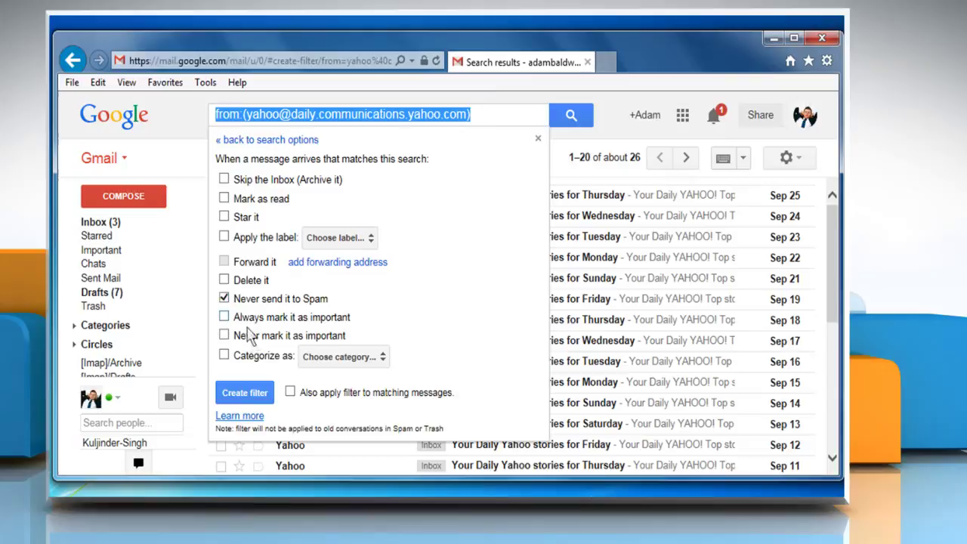
left_click(245, 393)
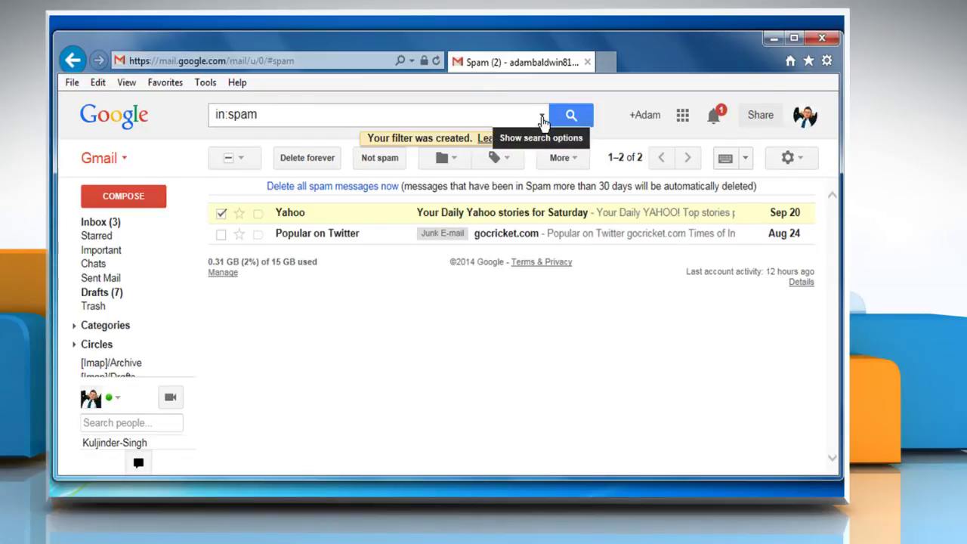
Step: Create a Never send it to Spam filter for the contact's Gmail address in From
left_click(542, 119)
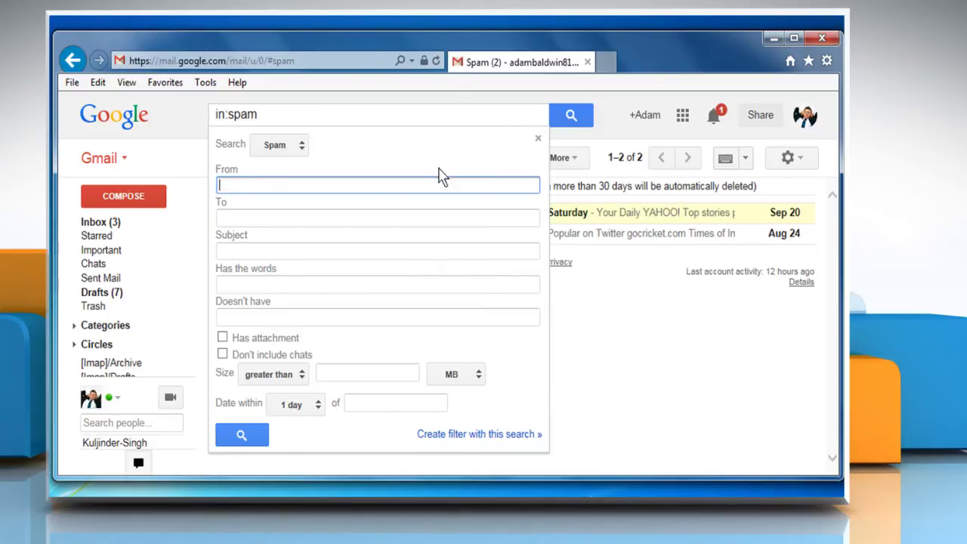
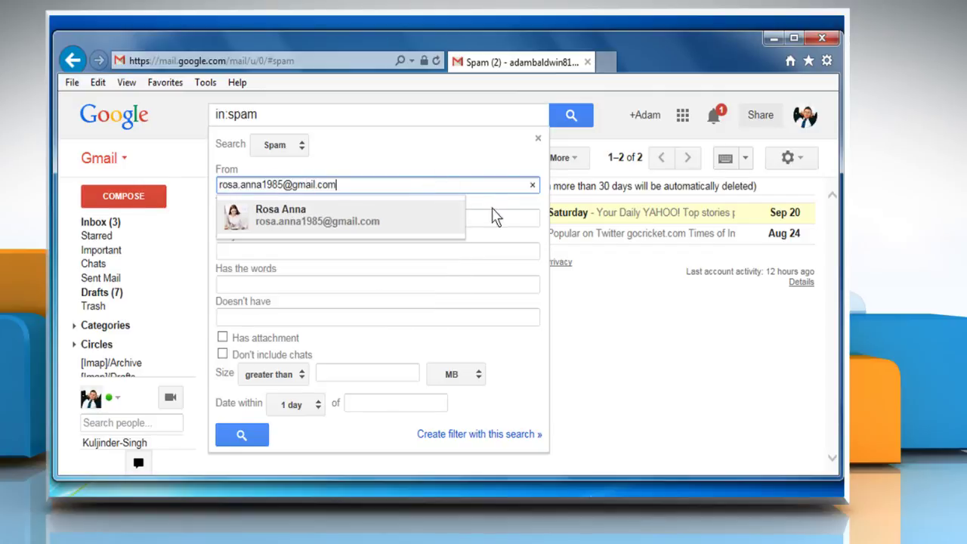
left_click(472, 202)
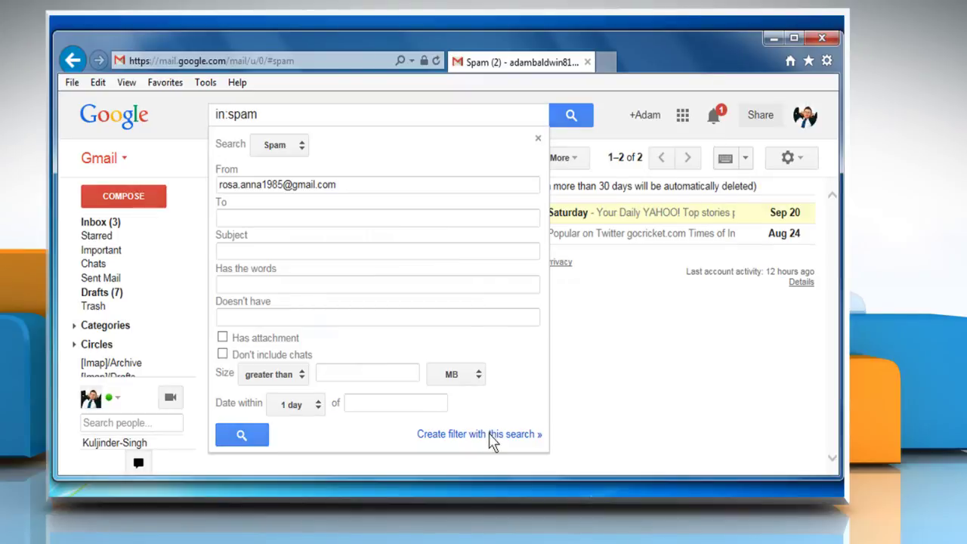
left_click(490, 436)
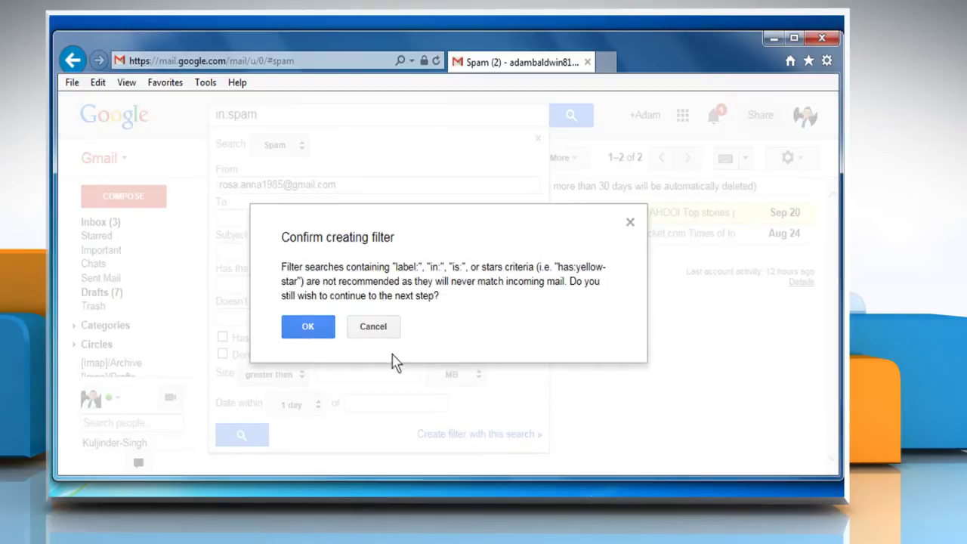
left_click(308, 328)
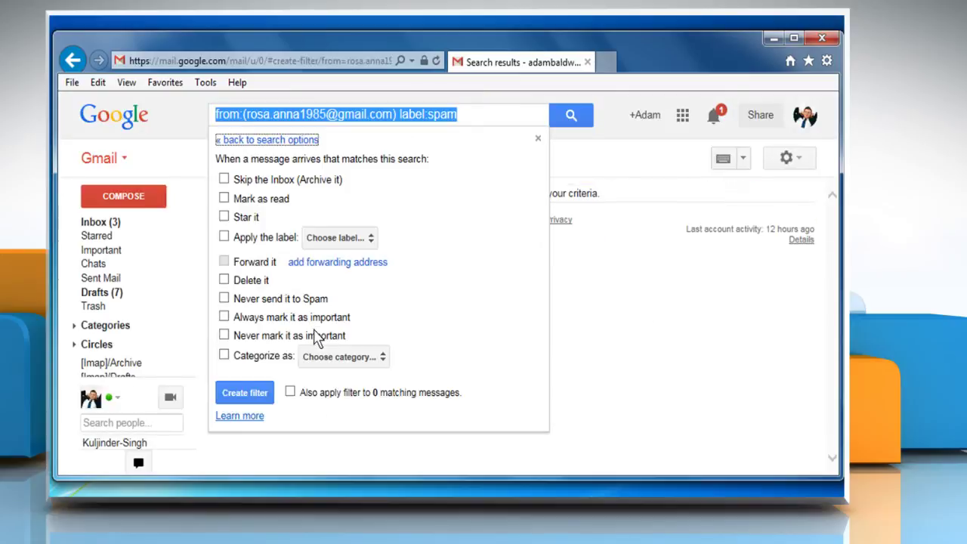
left_click(224, 299)
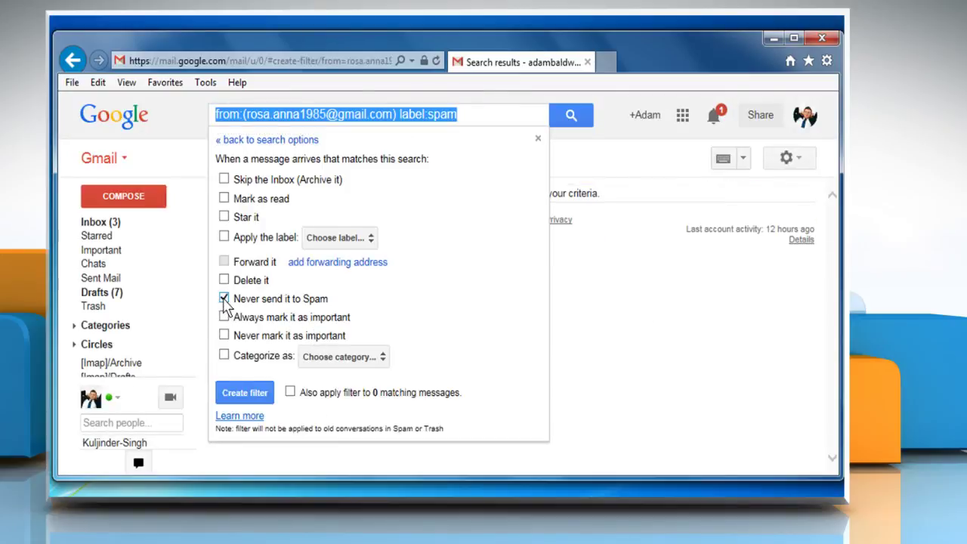
left_click(244, 393)
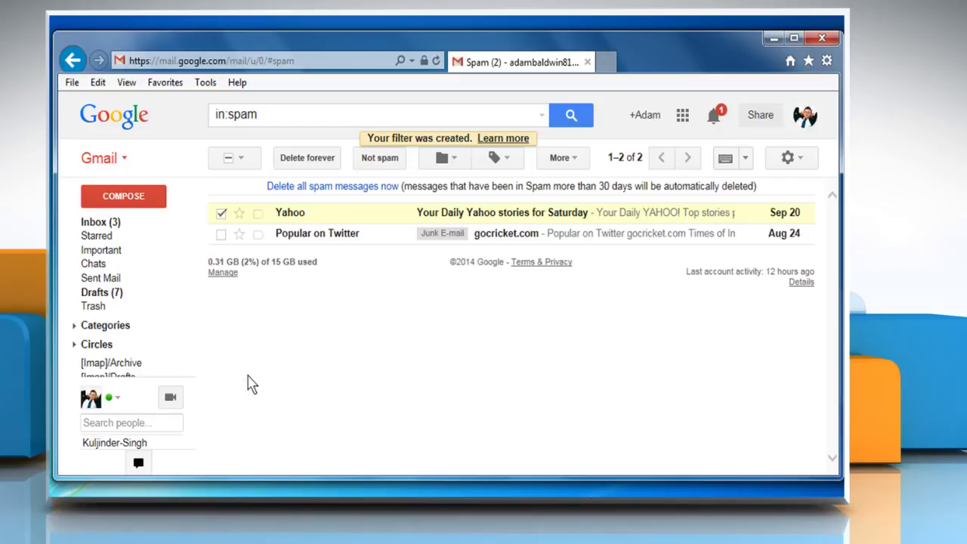
Step: Switch from Spam to the Inbox in the left sidebar
left_click(109, 222)
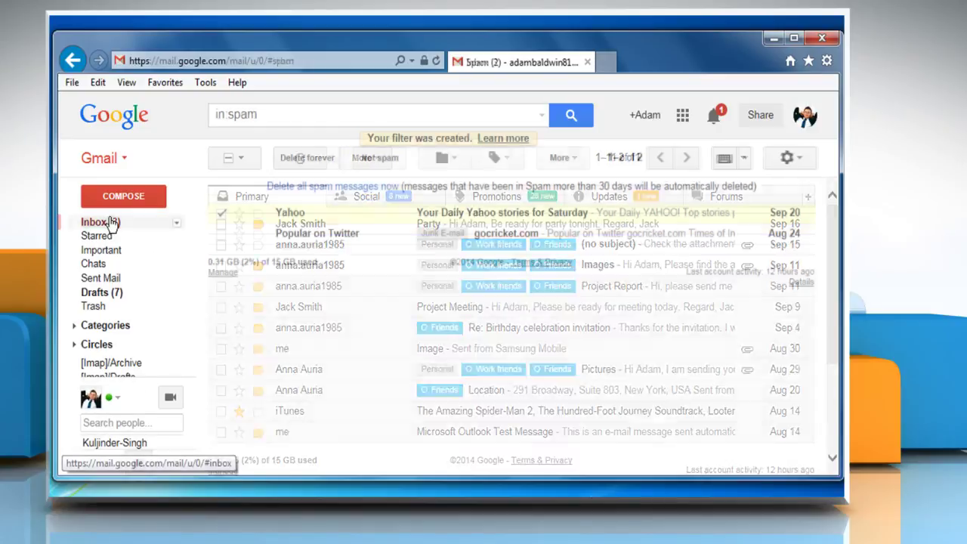